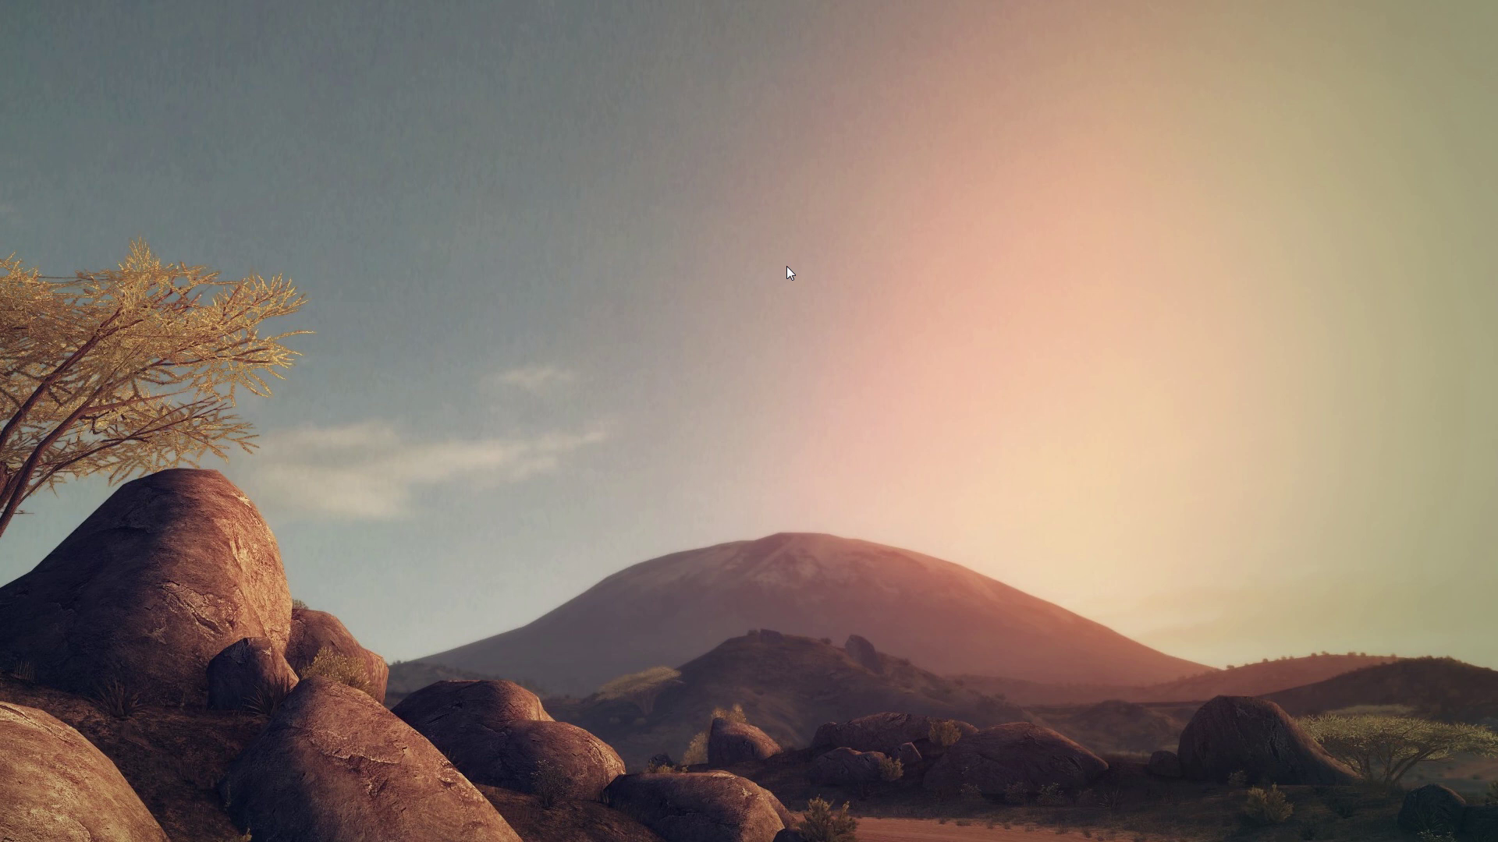
- Launch NVIDIA Control Panel from the desktop context menu and reposition its window
right_click(758, 200)
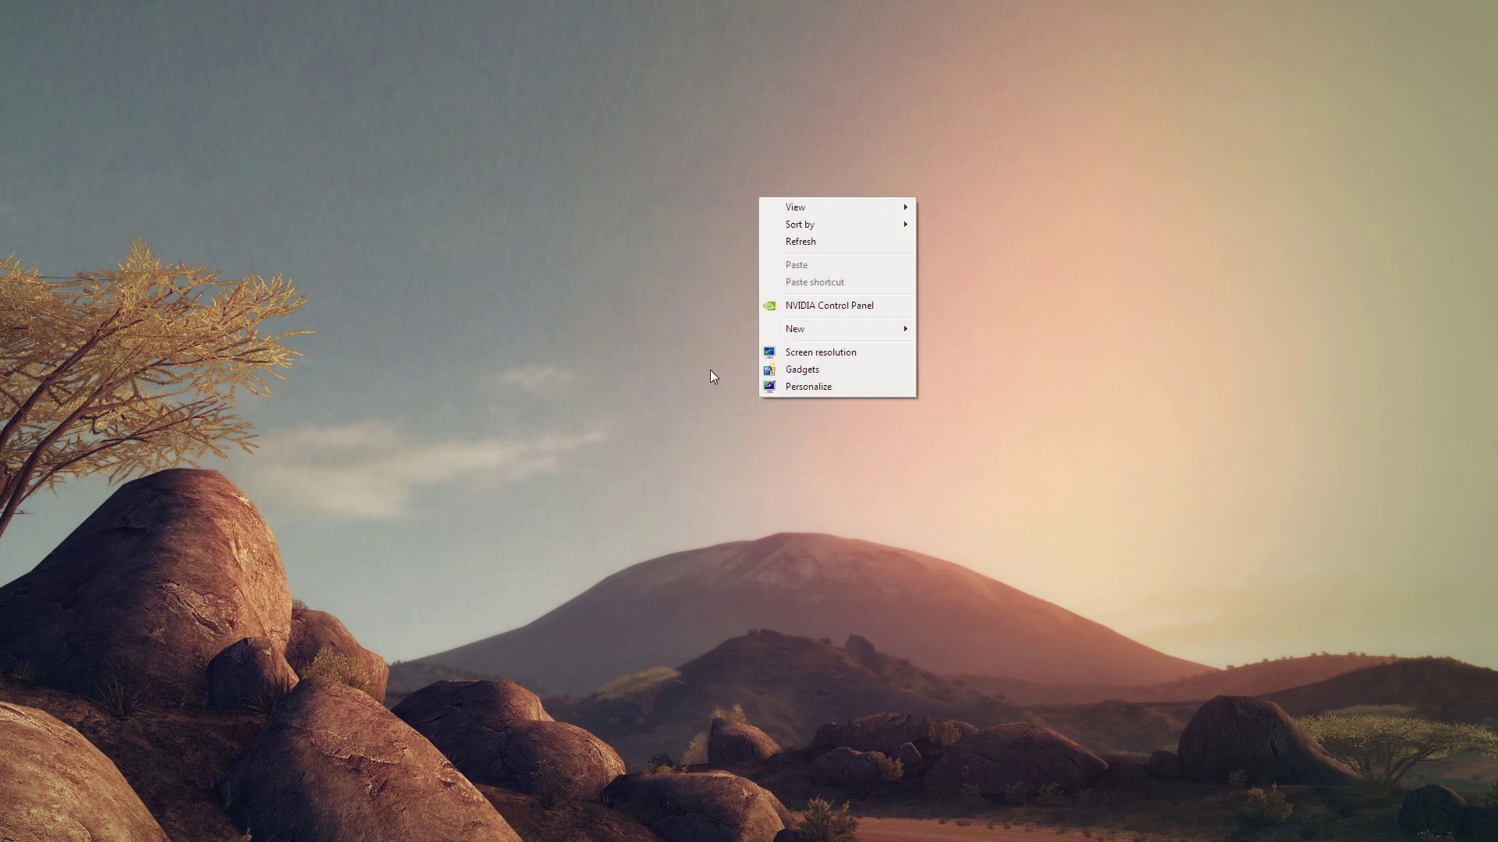
left_click(719, 231)
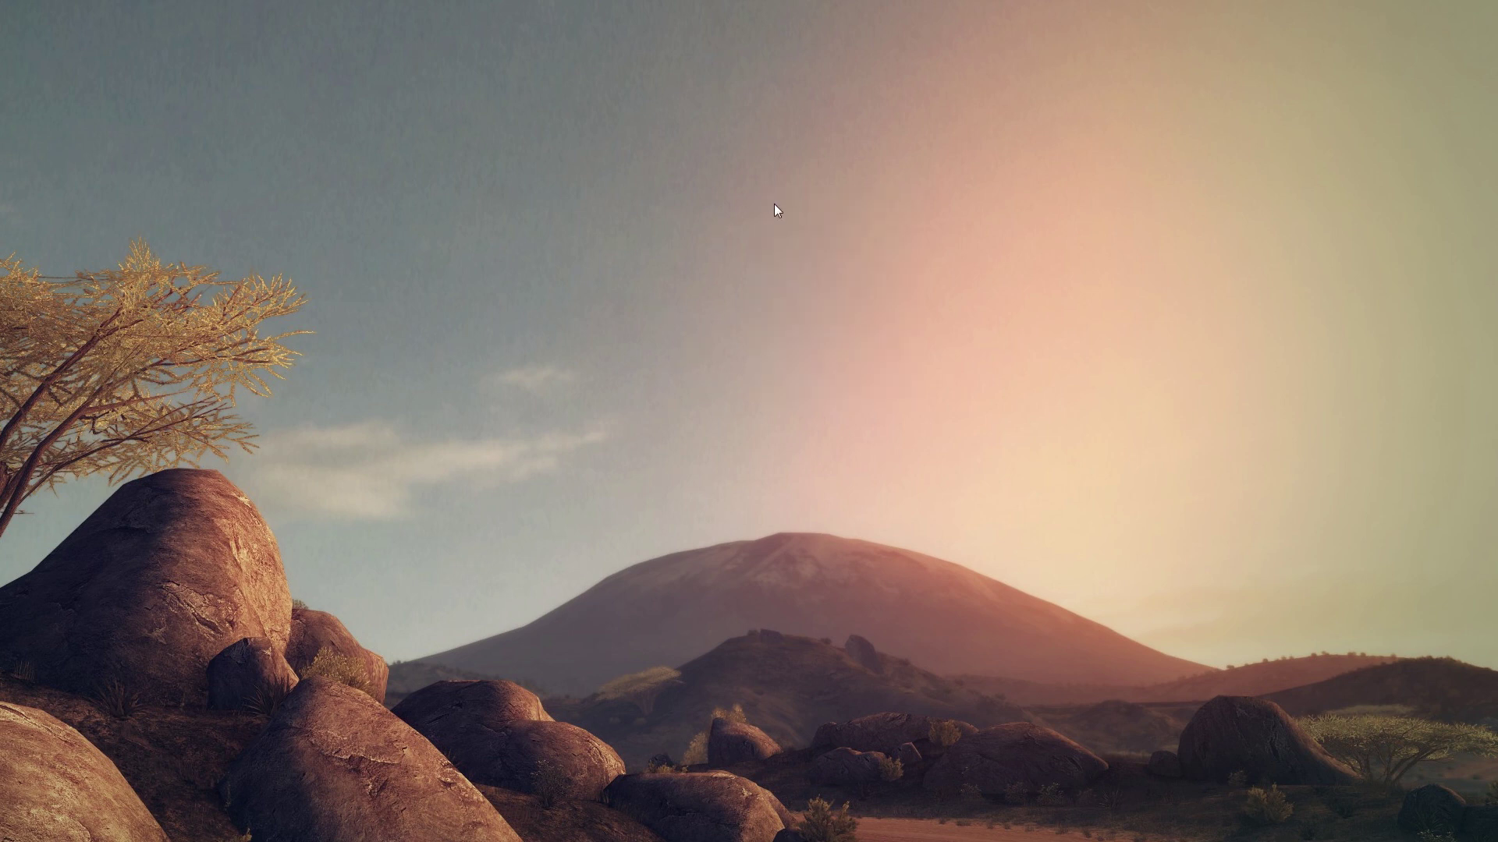
right_click(774, 204)
left_click(889, 313)
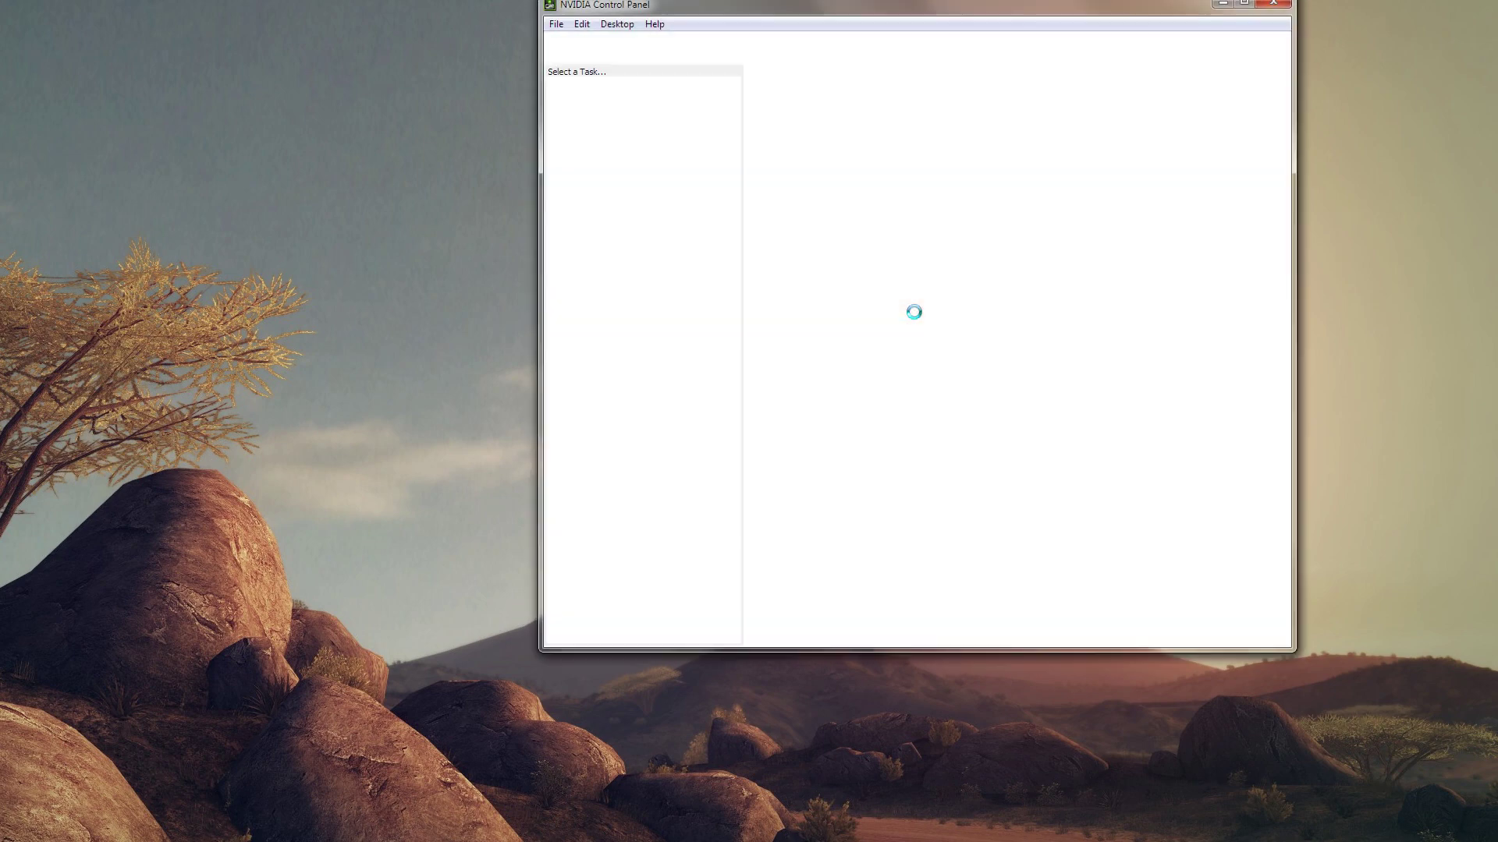
left_click_drag(824, 10, 799, 21)
left_click(663, 111)
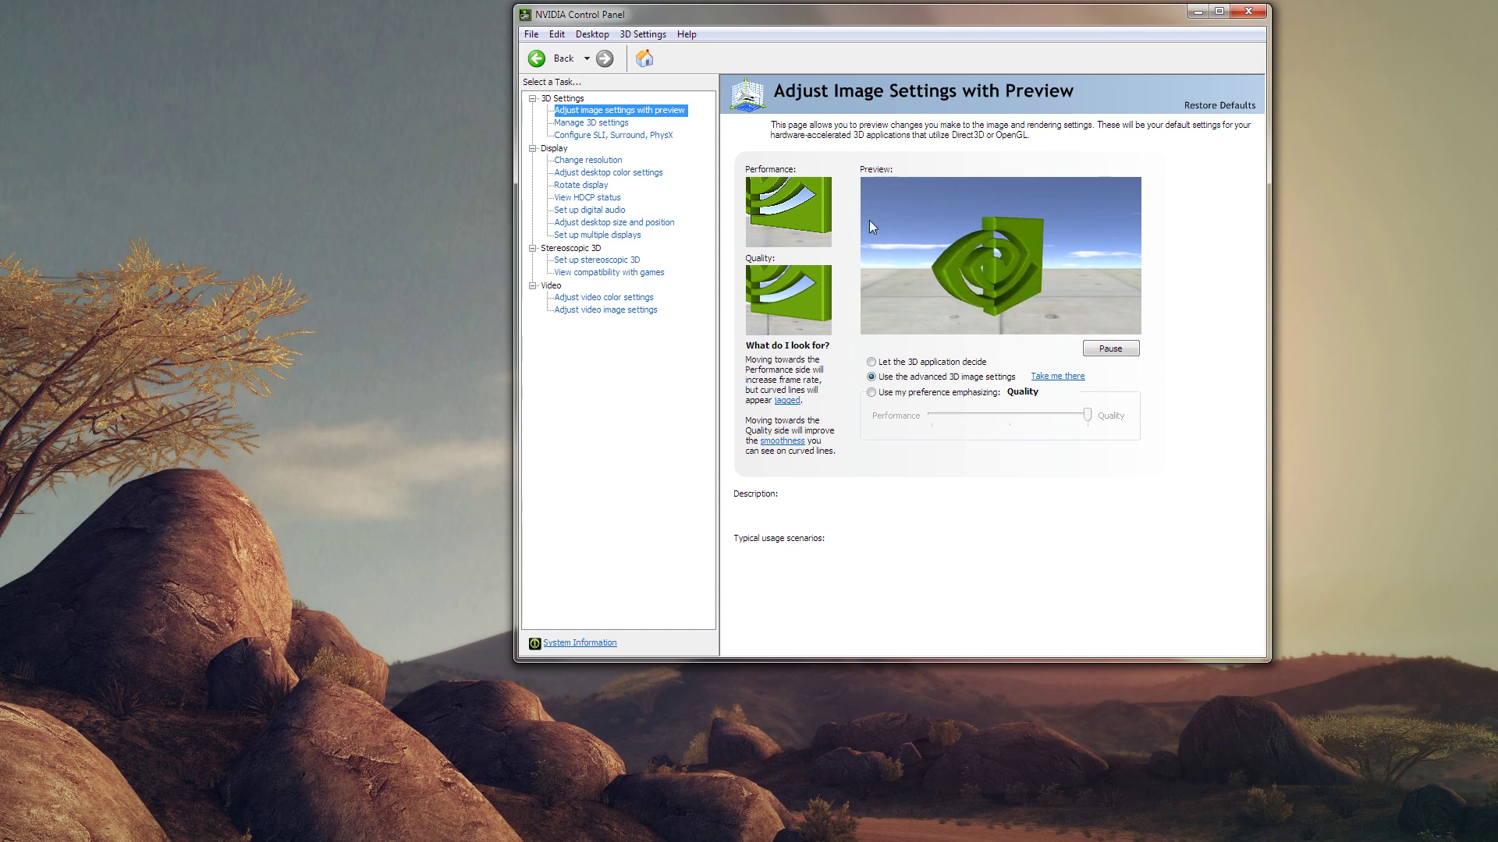
mouse_move(886, 410)
mouse_move(959, 396)
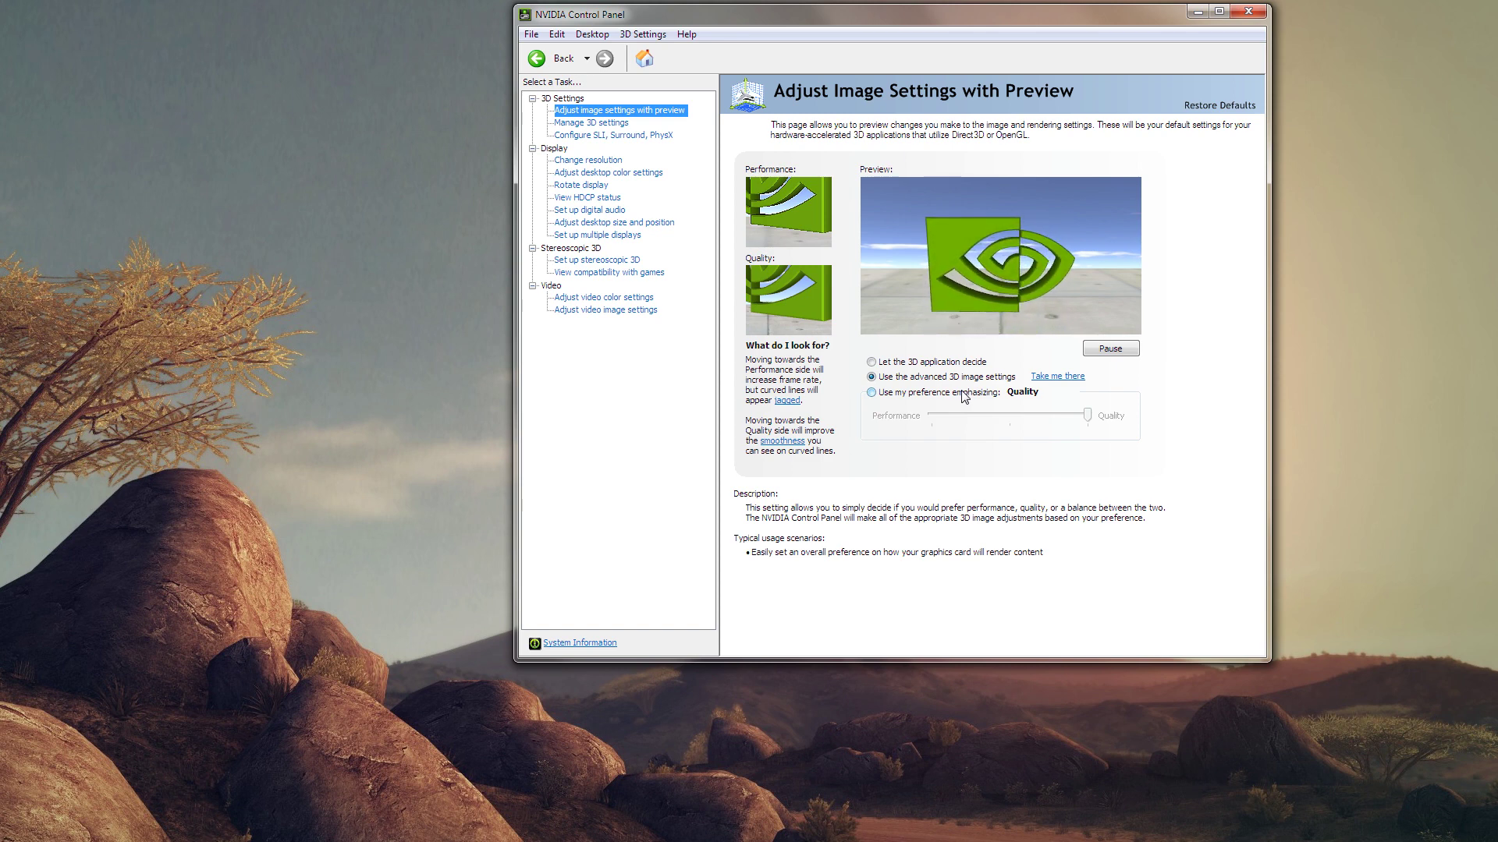
- Go to Manage 3D Settings and expand the Global Settings Antialiasing - Mode dropdown
left_click(592, 125)
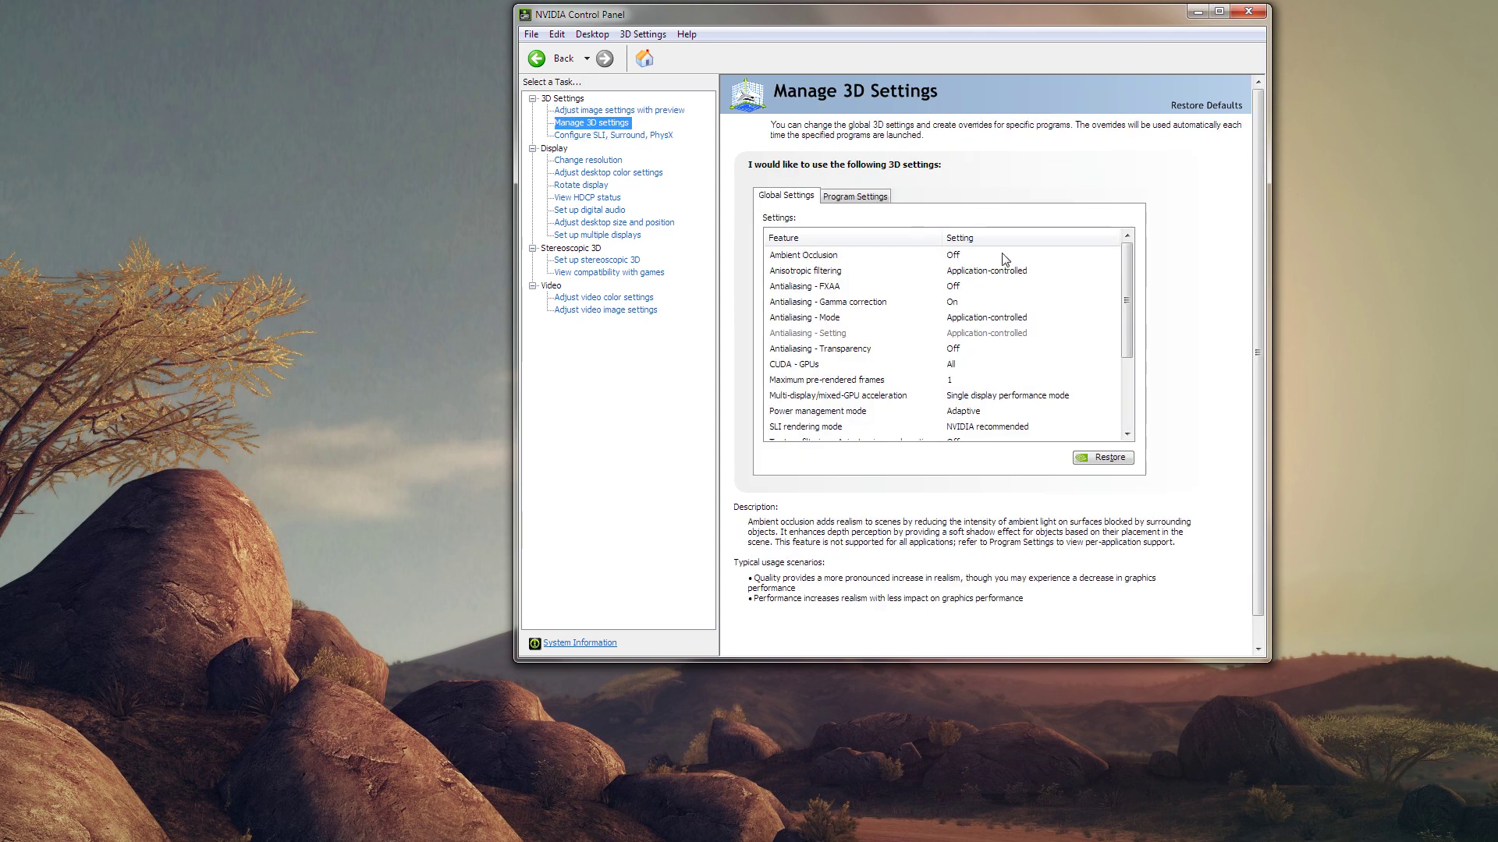
mouse_move(1126, 261)
left_mouse_down()
mouse_move(1125, 316)
mouse_move(1125, 261)
left_mouse_up()
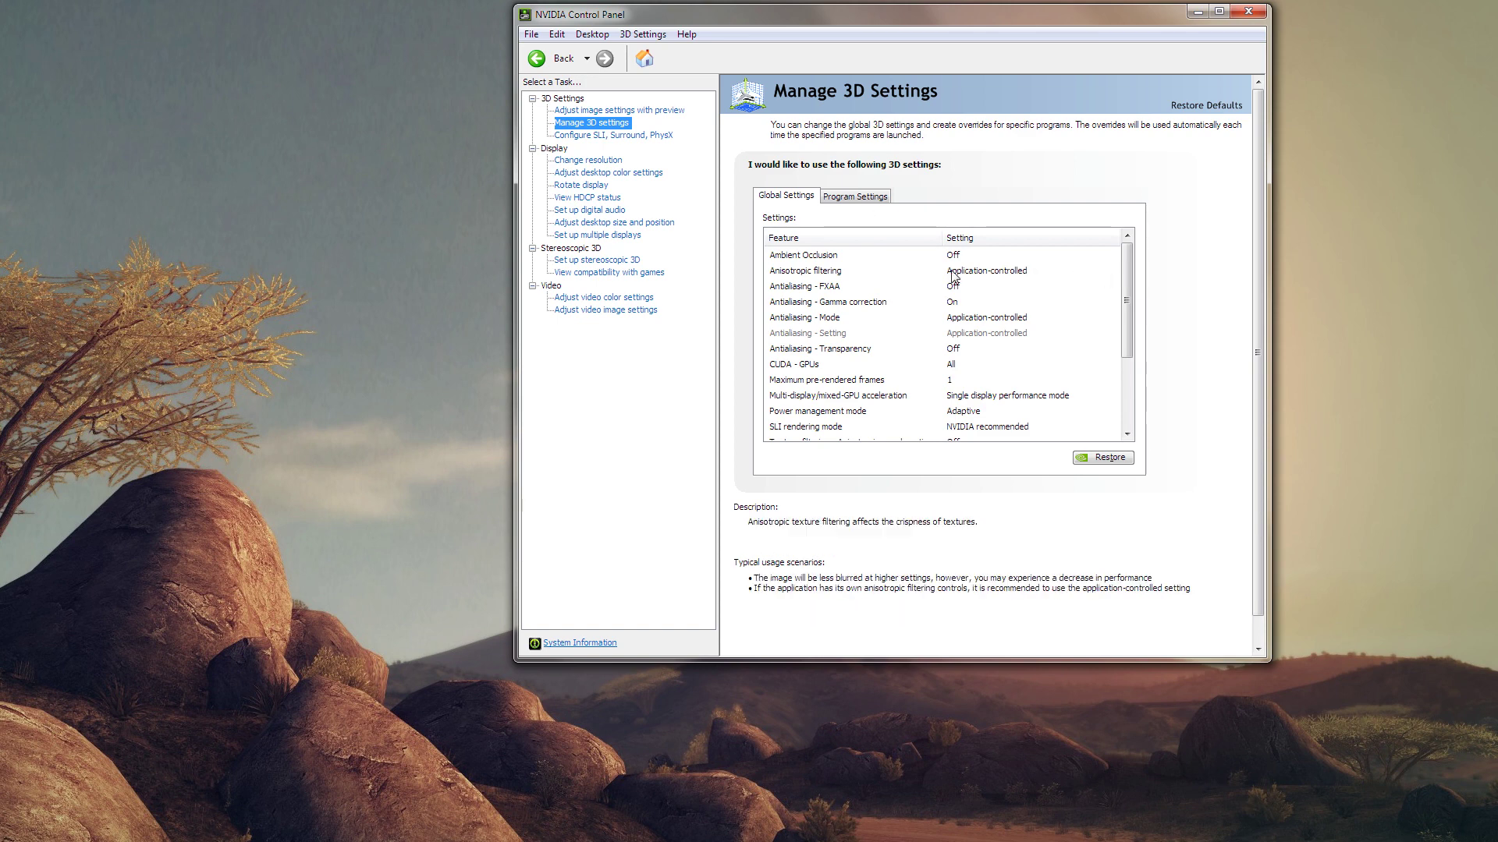
left_click_drag(1131, 268, 1126, 287)
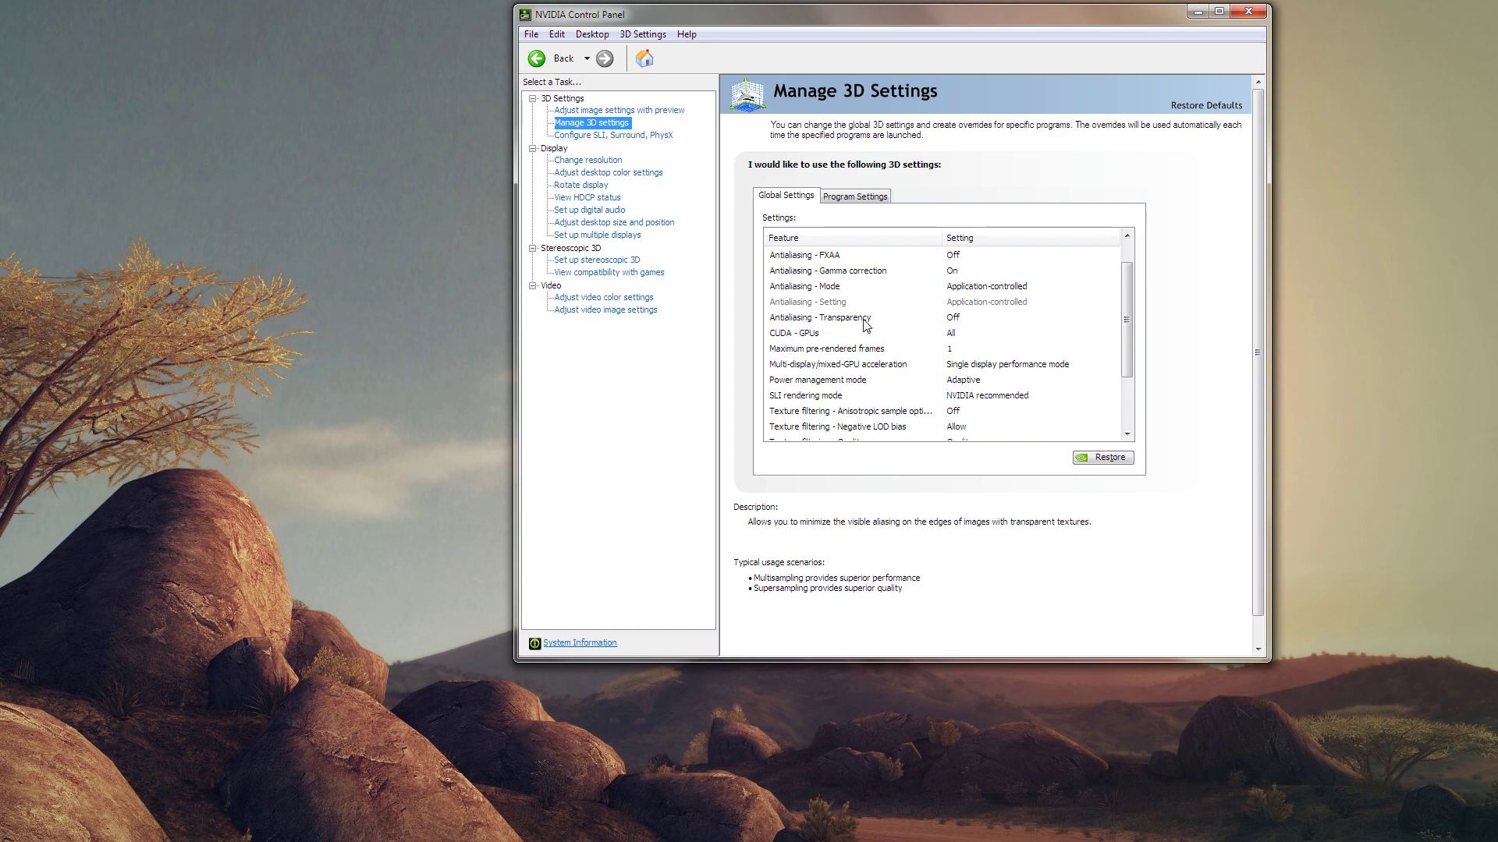
left_click(999, 289)
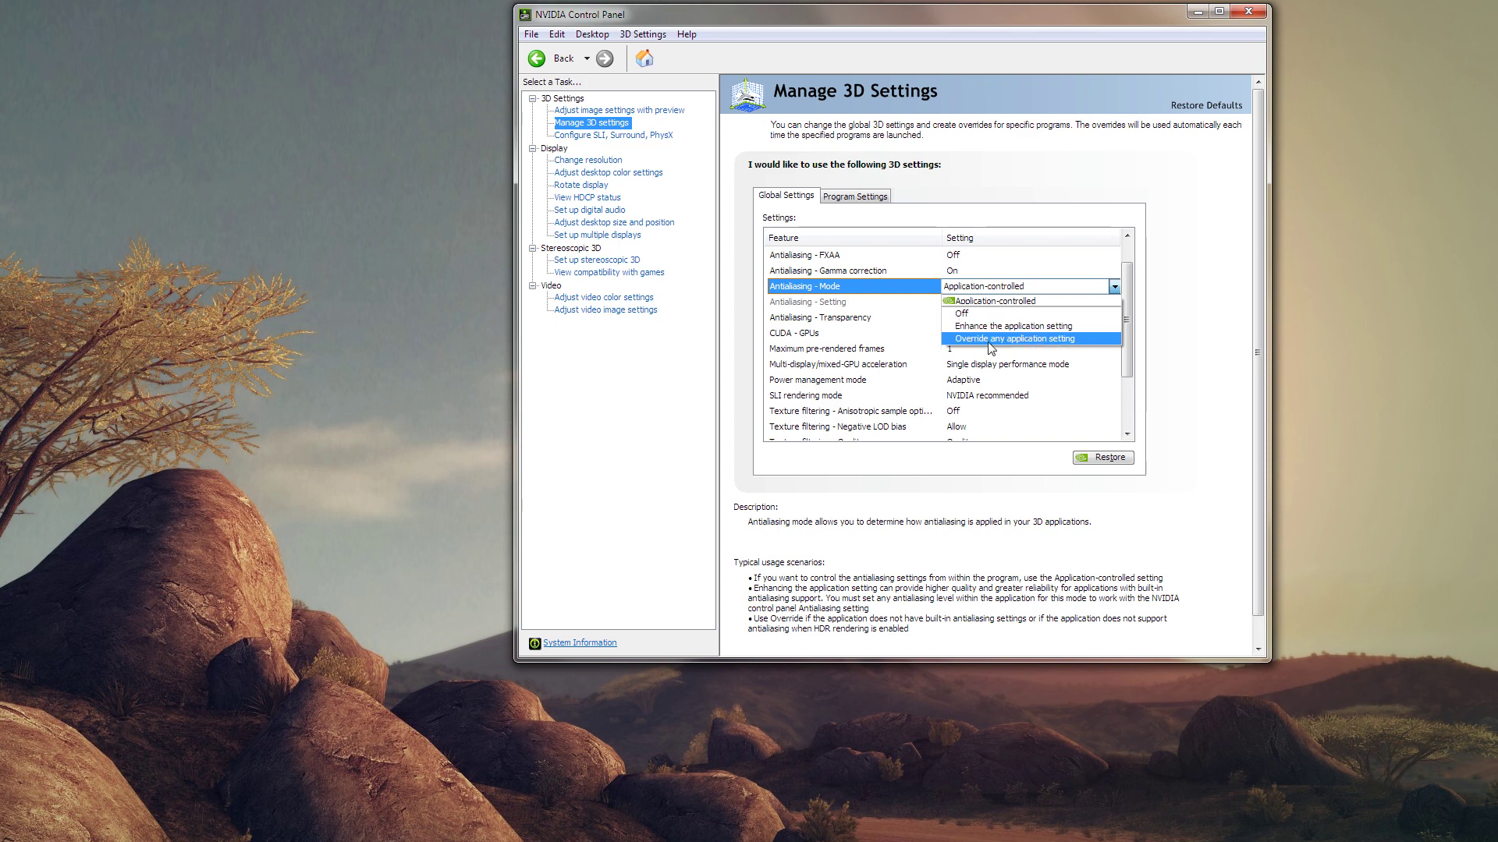
- Set Antialiasing - Mode to 'Override any application setting', briefly checking the Program Settings tab
left_click(1006, 340)
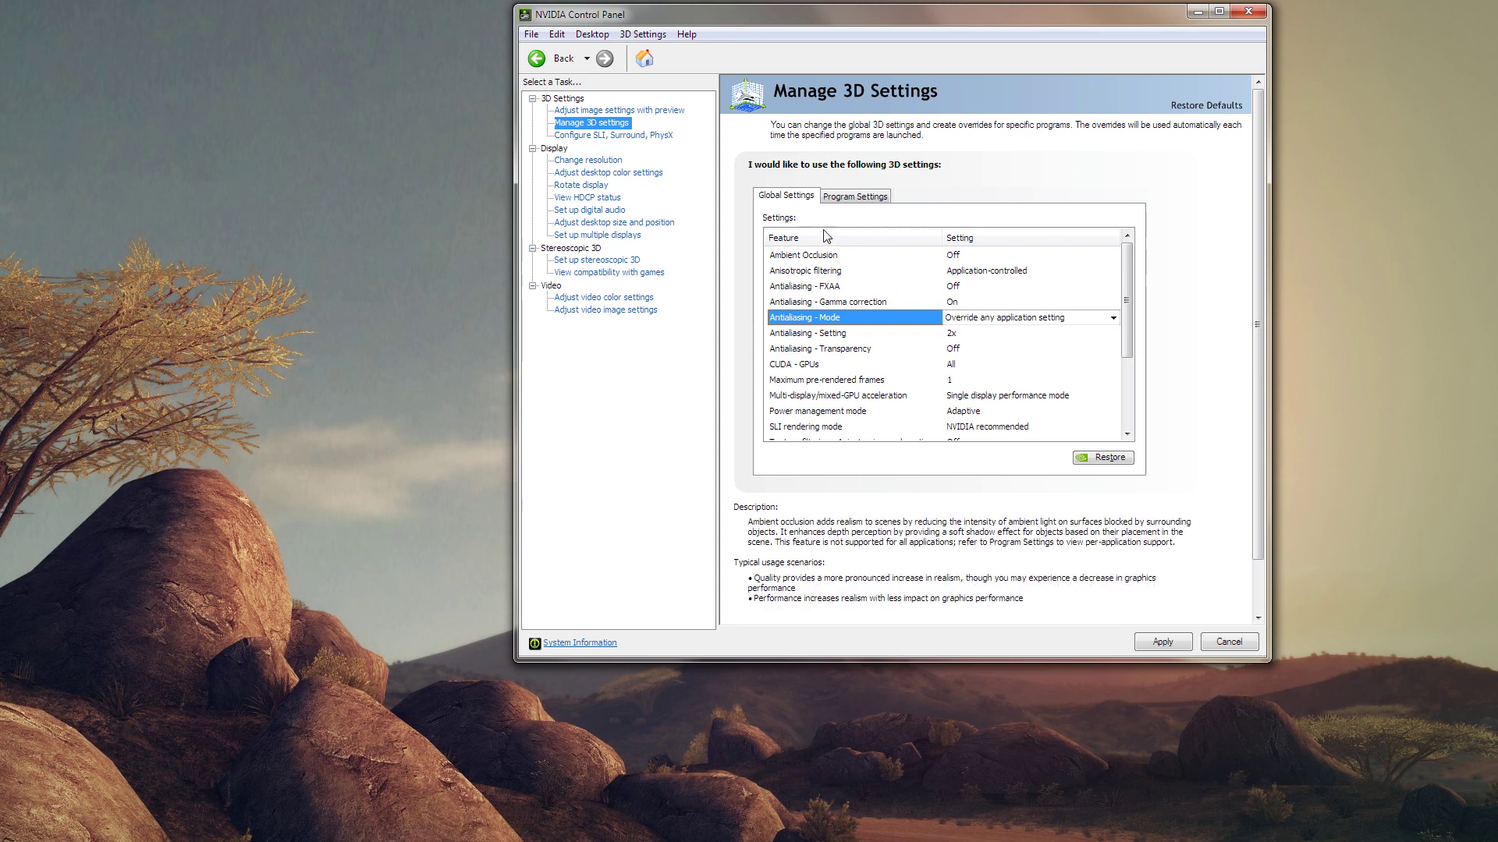
left_click(871, 199)
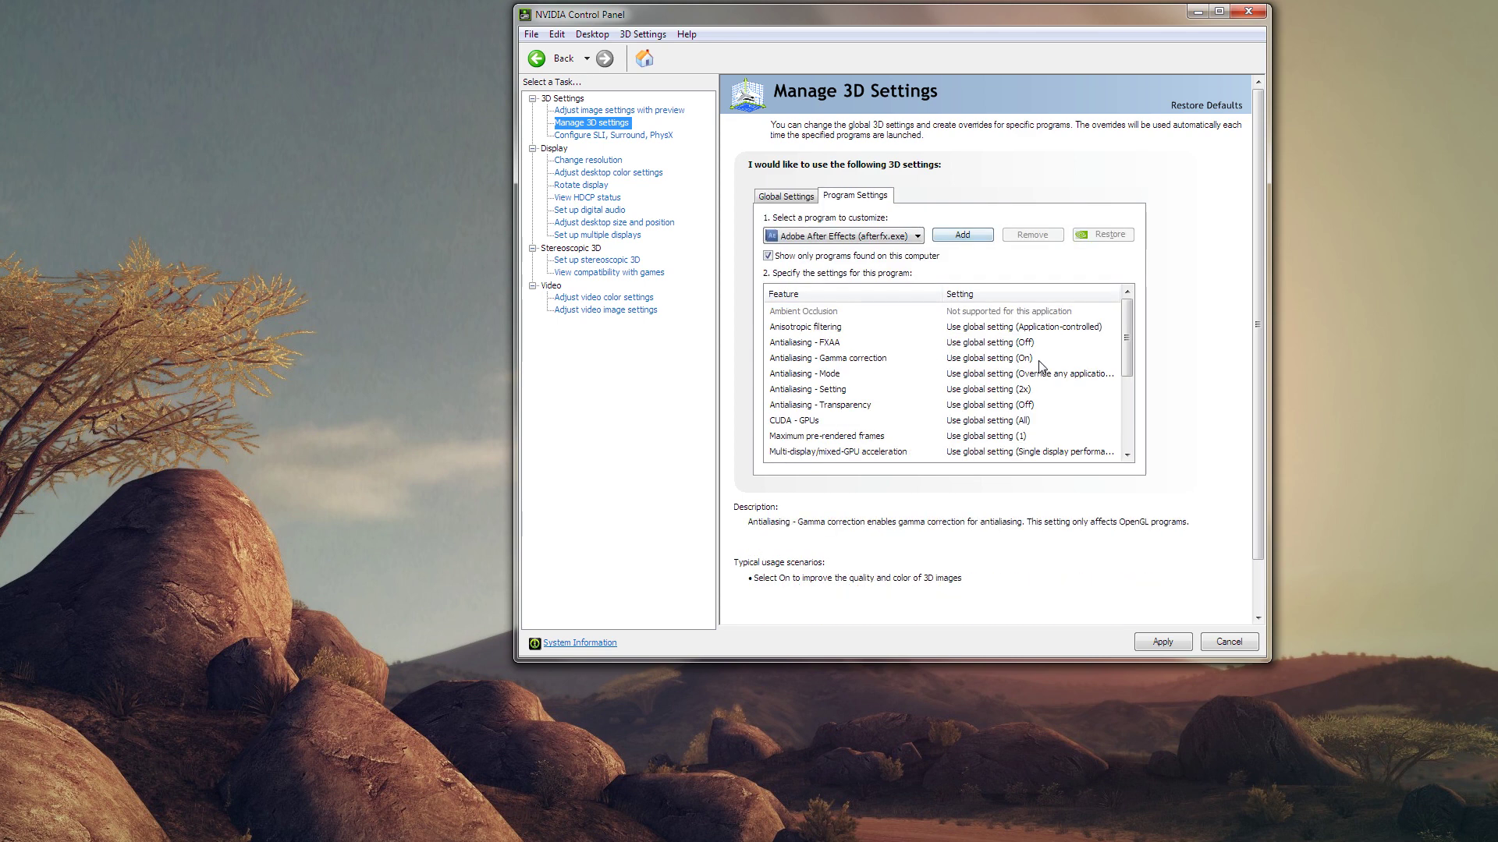
left_click(1116, 344)
left_click(1128, 337)
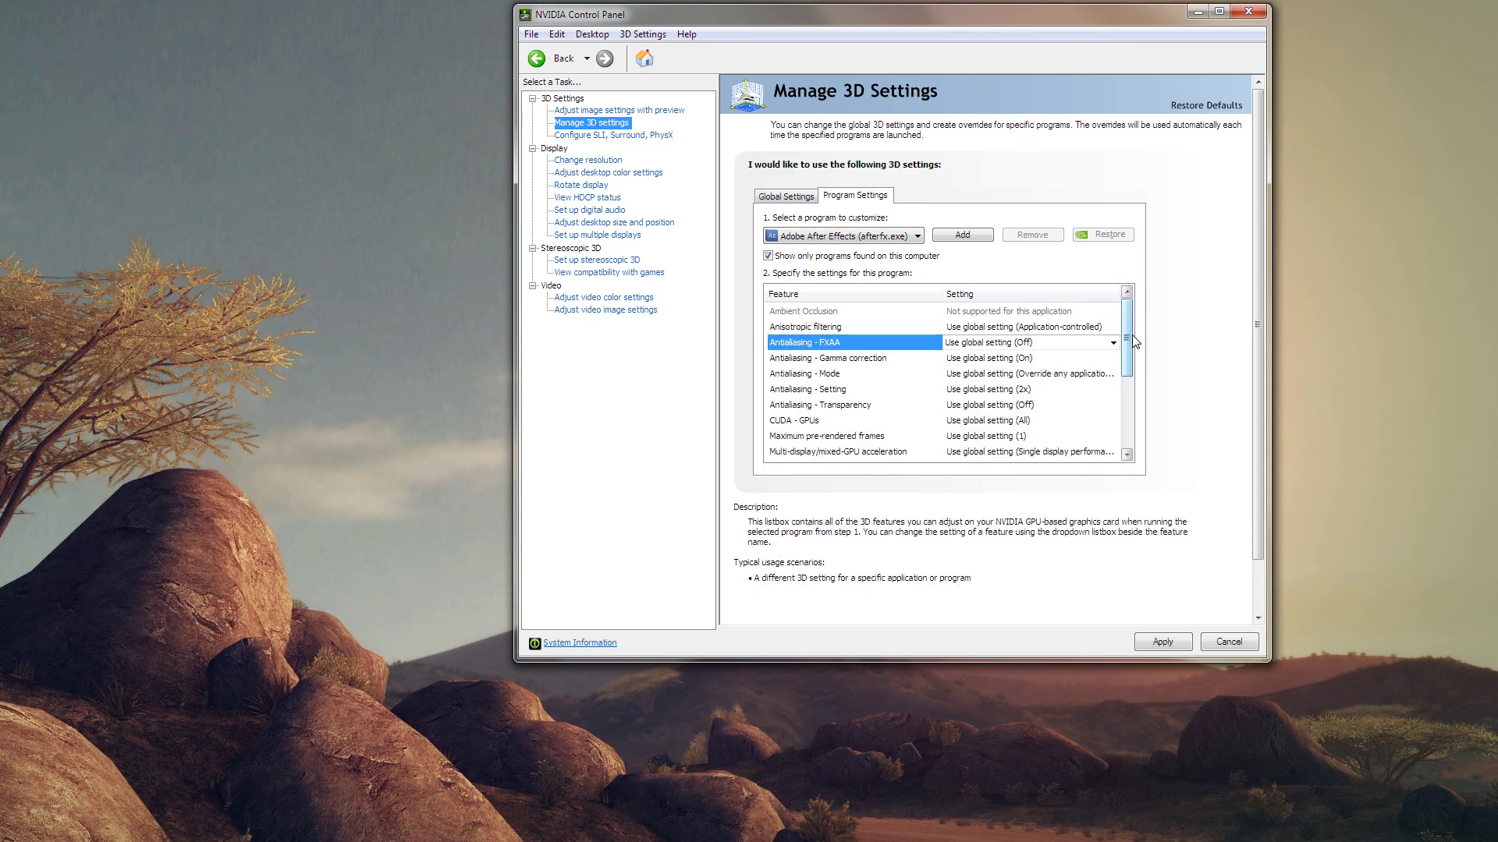
left_click(788, 197)
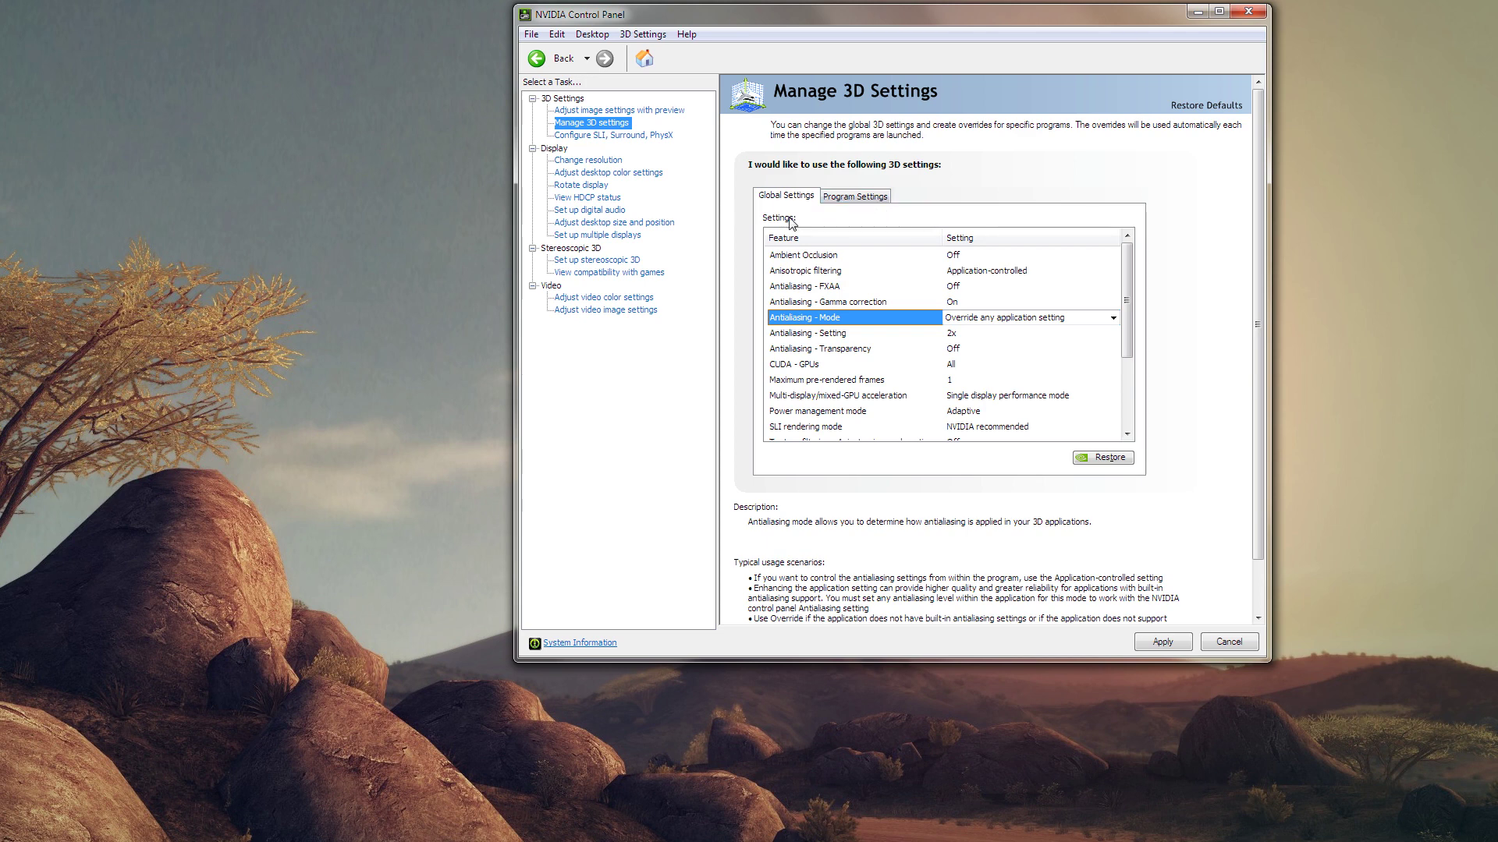
- Expand the Antialiasing - Setting dropdown, currently at 2x
mouse_move(852, 341)
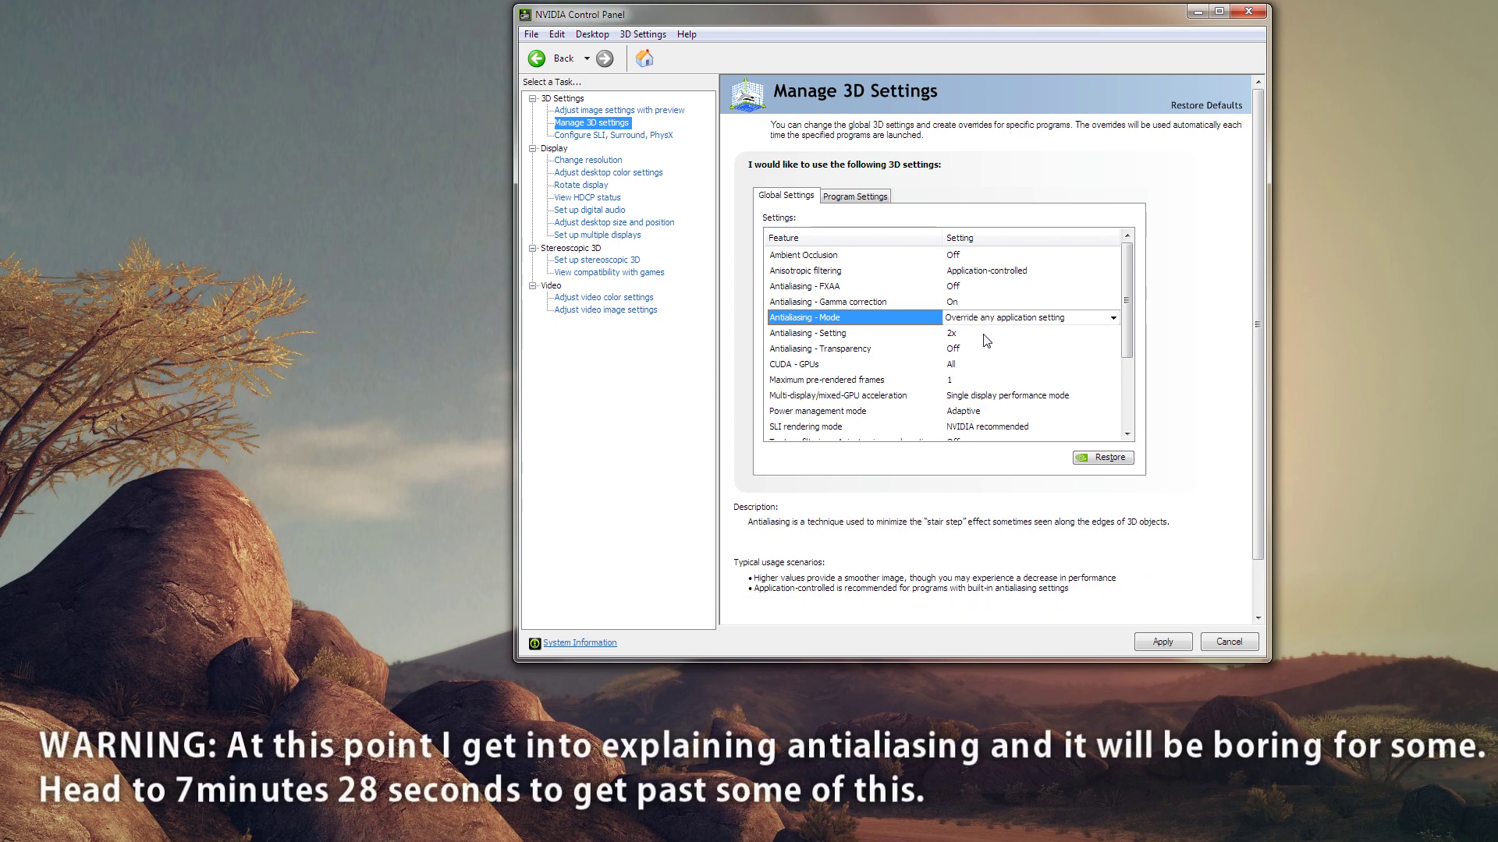
left_click(1028, 336)
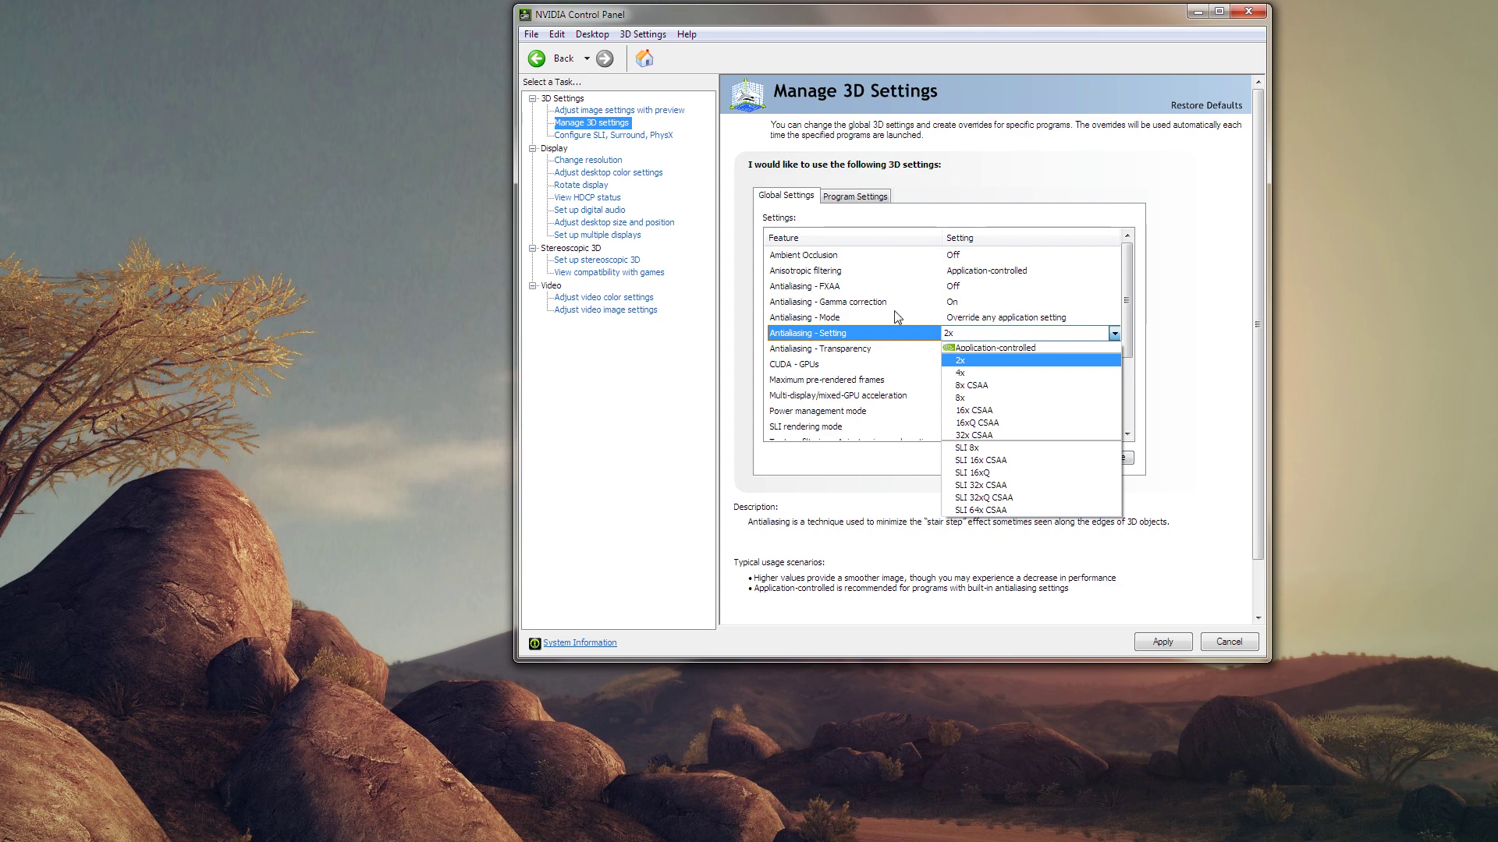
left_click(1031, 339)
left_click(1030, 339)
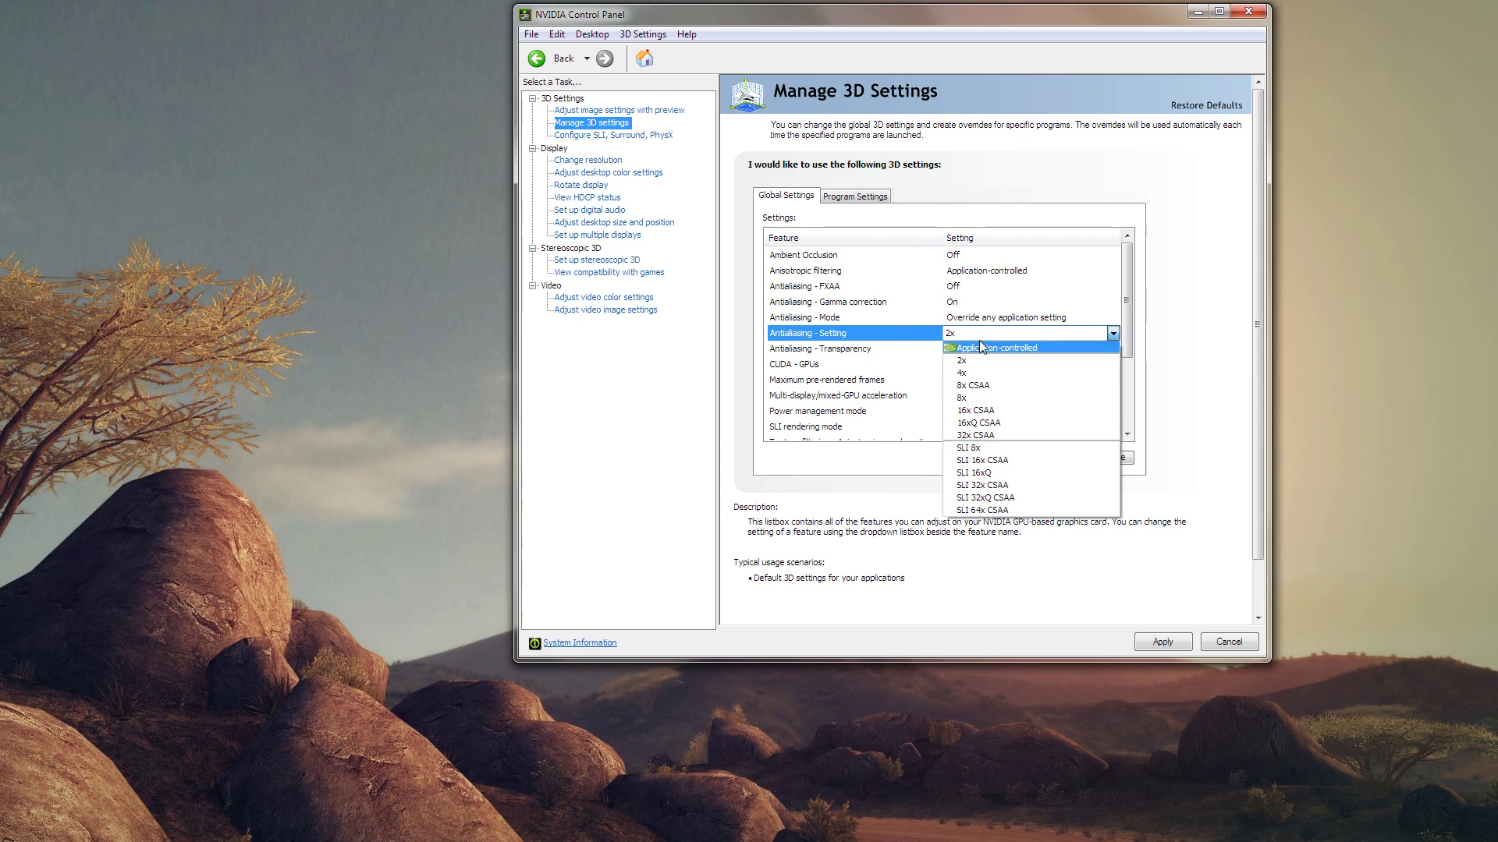
- Keep antialiasing at 2x and set Antialiasing - Transparency to 4x (supersample)
left_click(1031, 336)
left_click(850, 355)
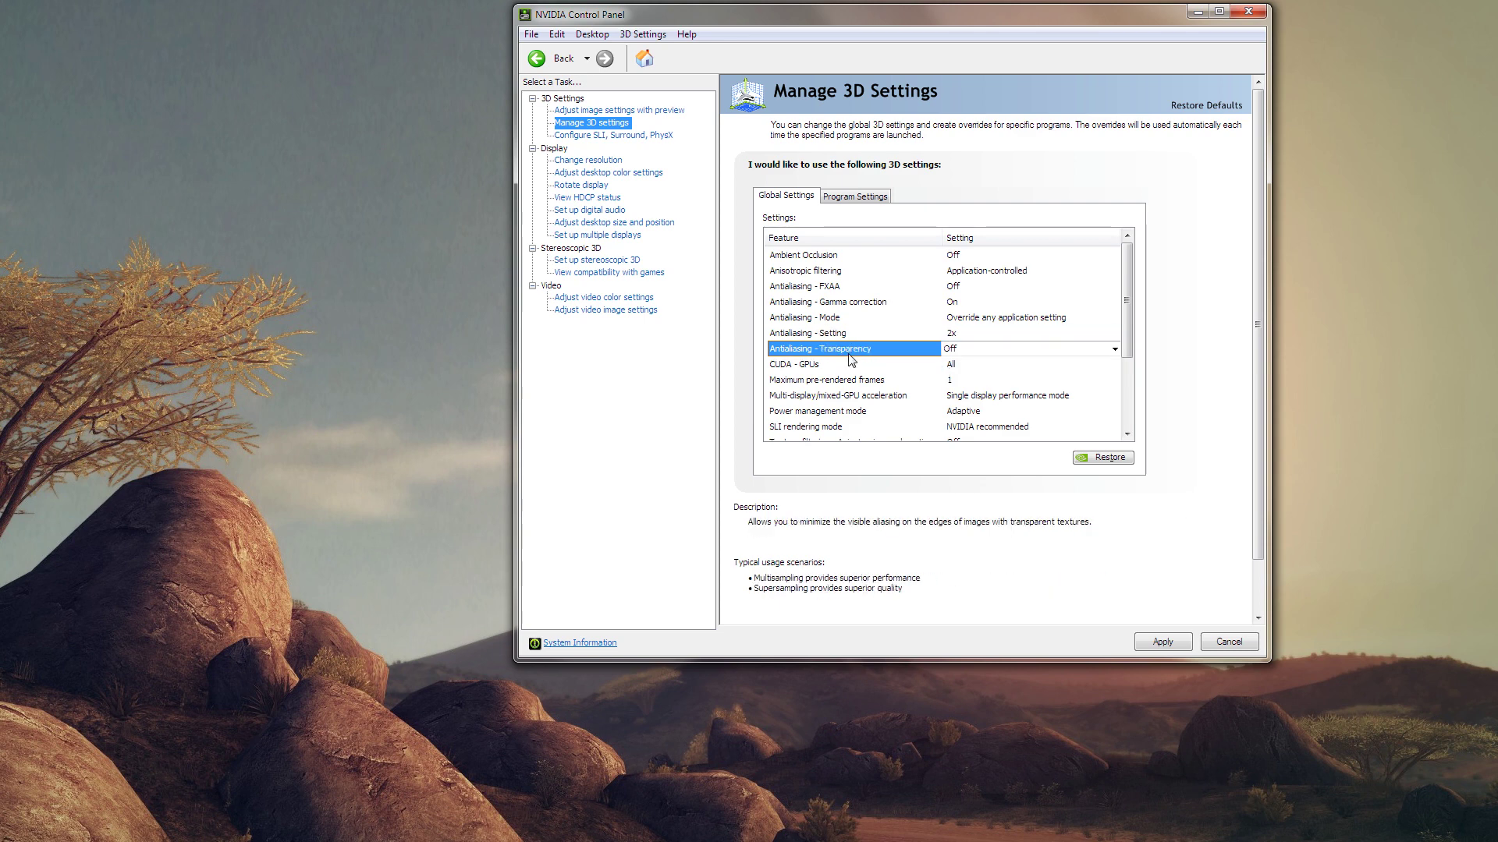
left_click(986, 350)
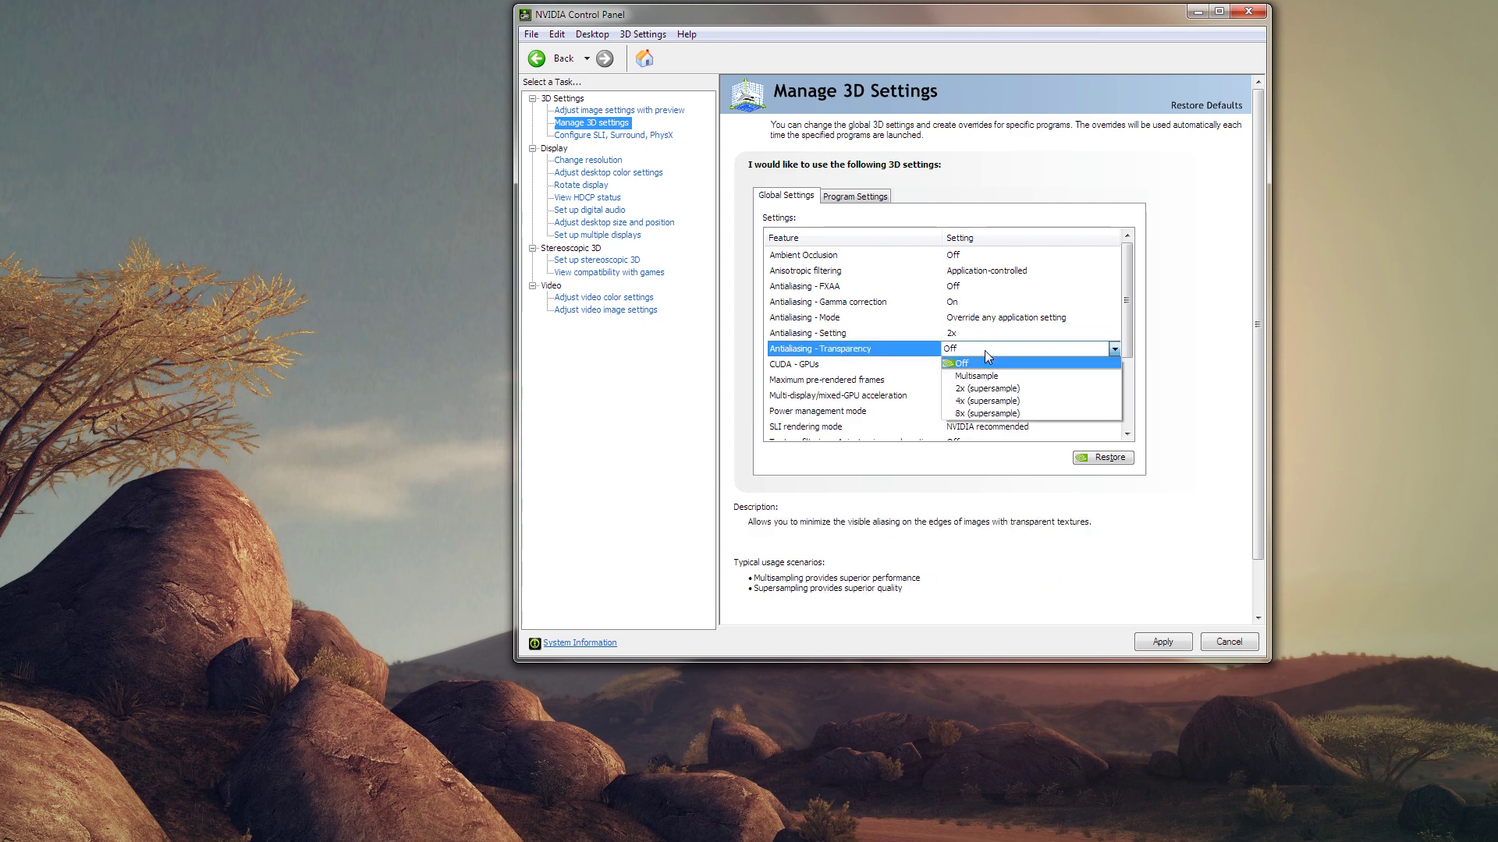
left_click(1041, 407)
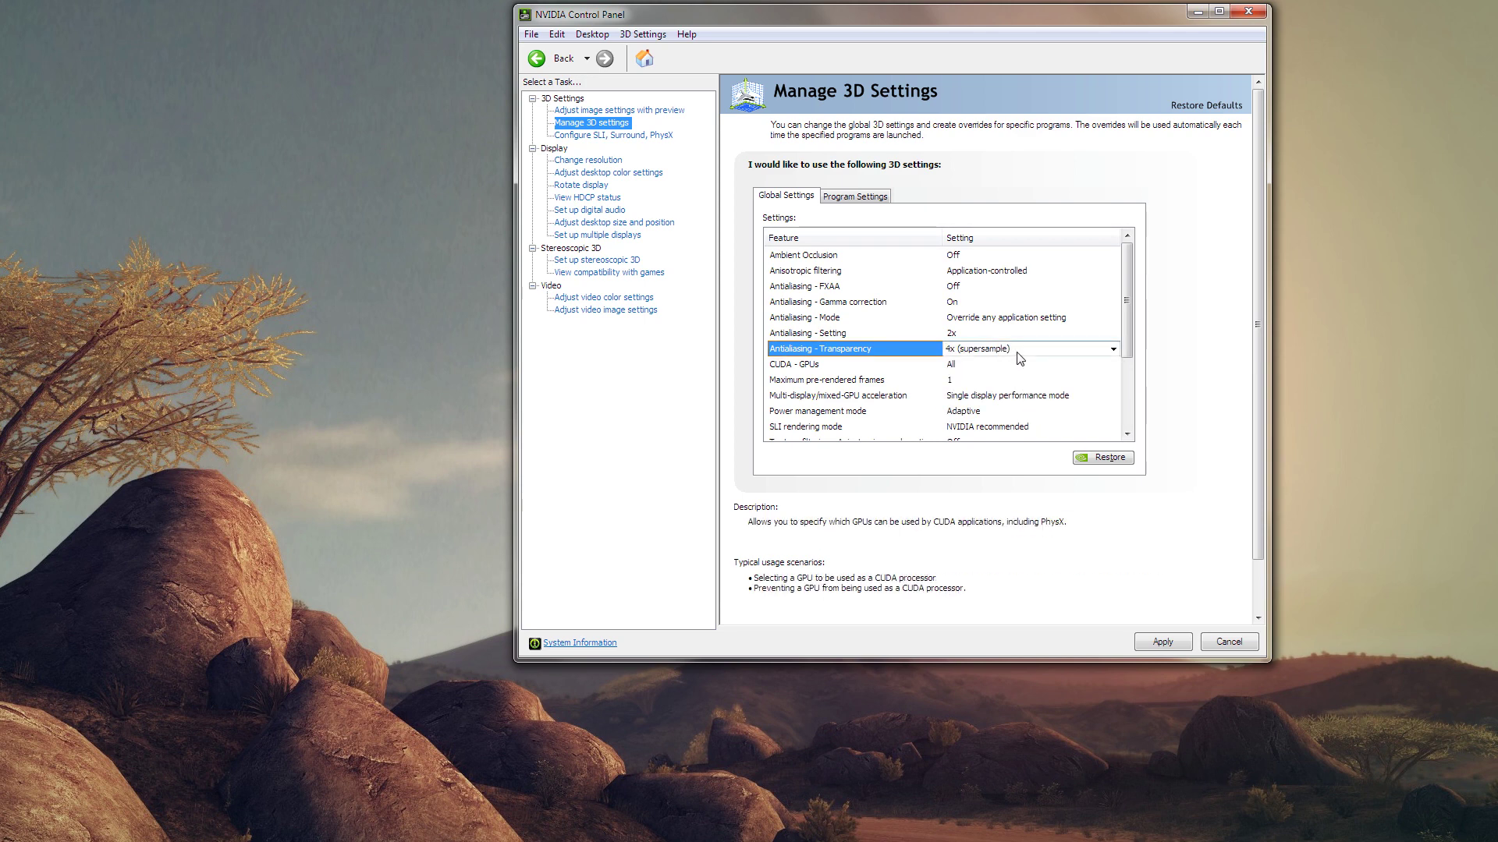
left_click(1025, 348)
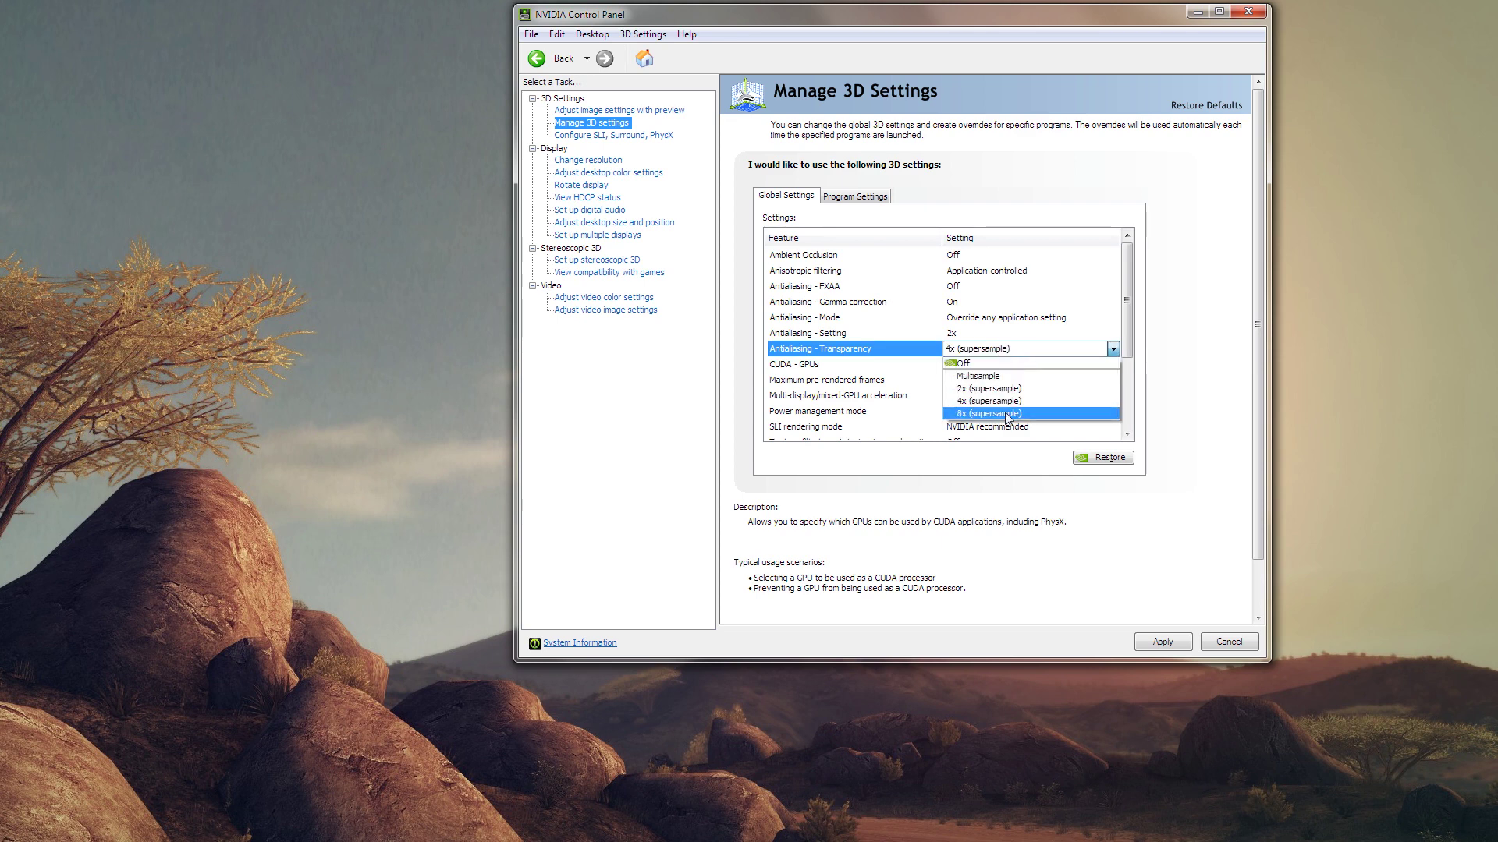
left_click(1006, 333)
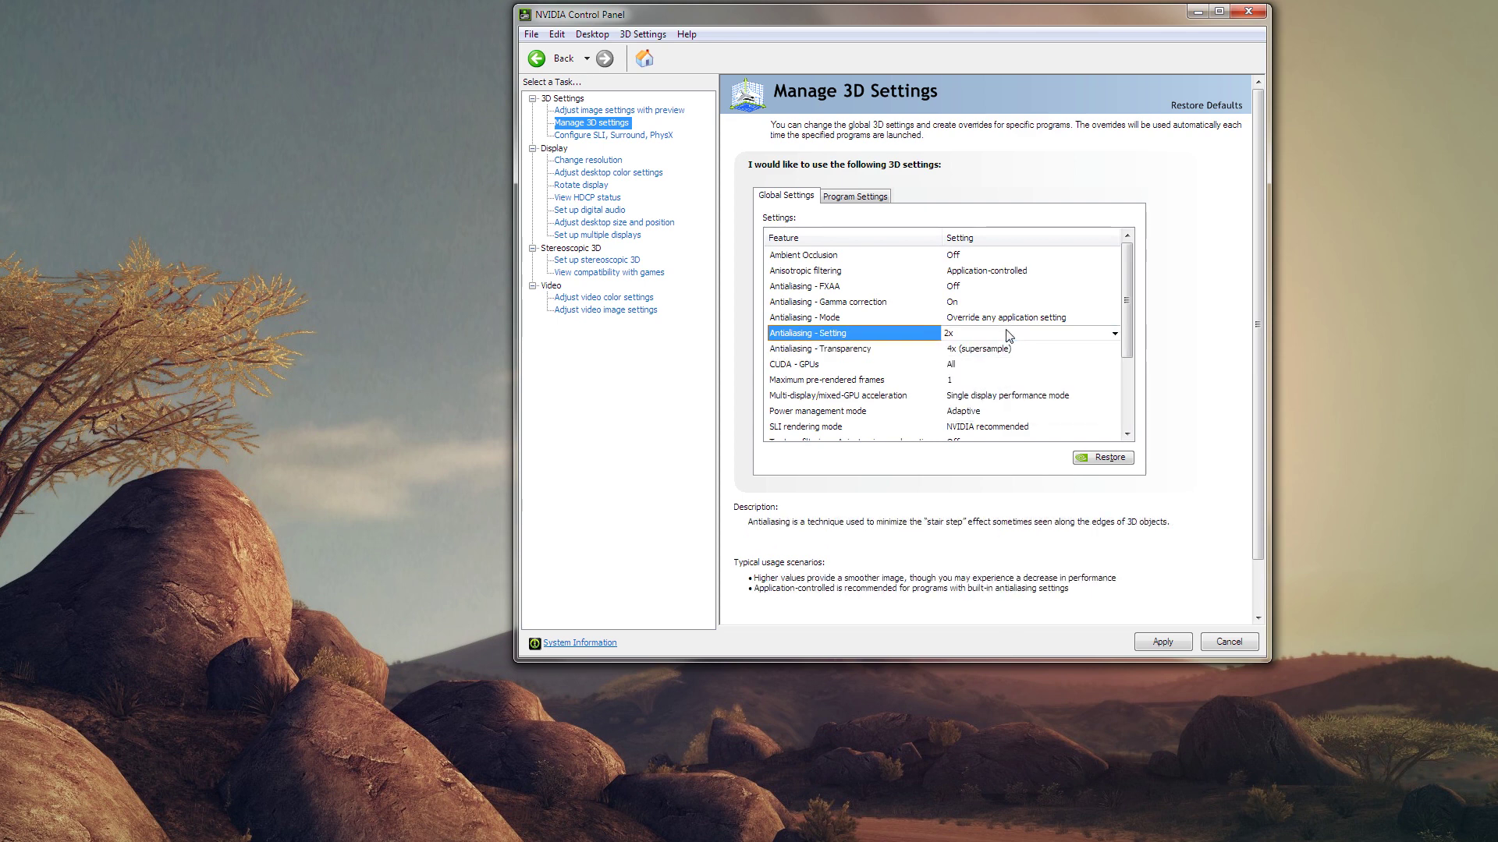
- Confirm the 2x level, then raise Antialiasing - Transparency to 8x (supersample)
left_click(1006, 333)
left_click(1009, 336)
left_click(1009, 349)
left_click(1008, 349)
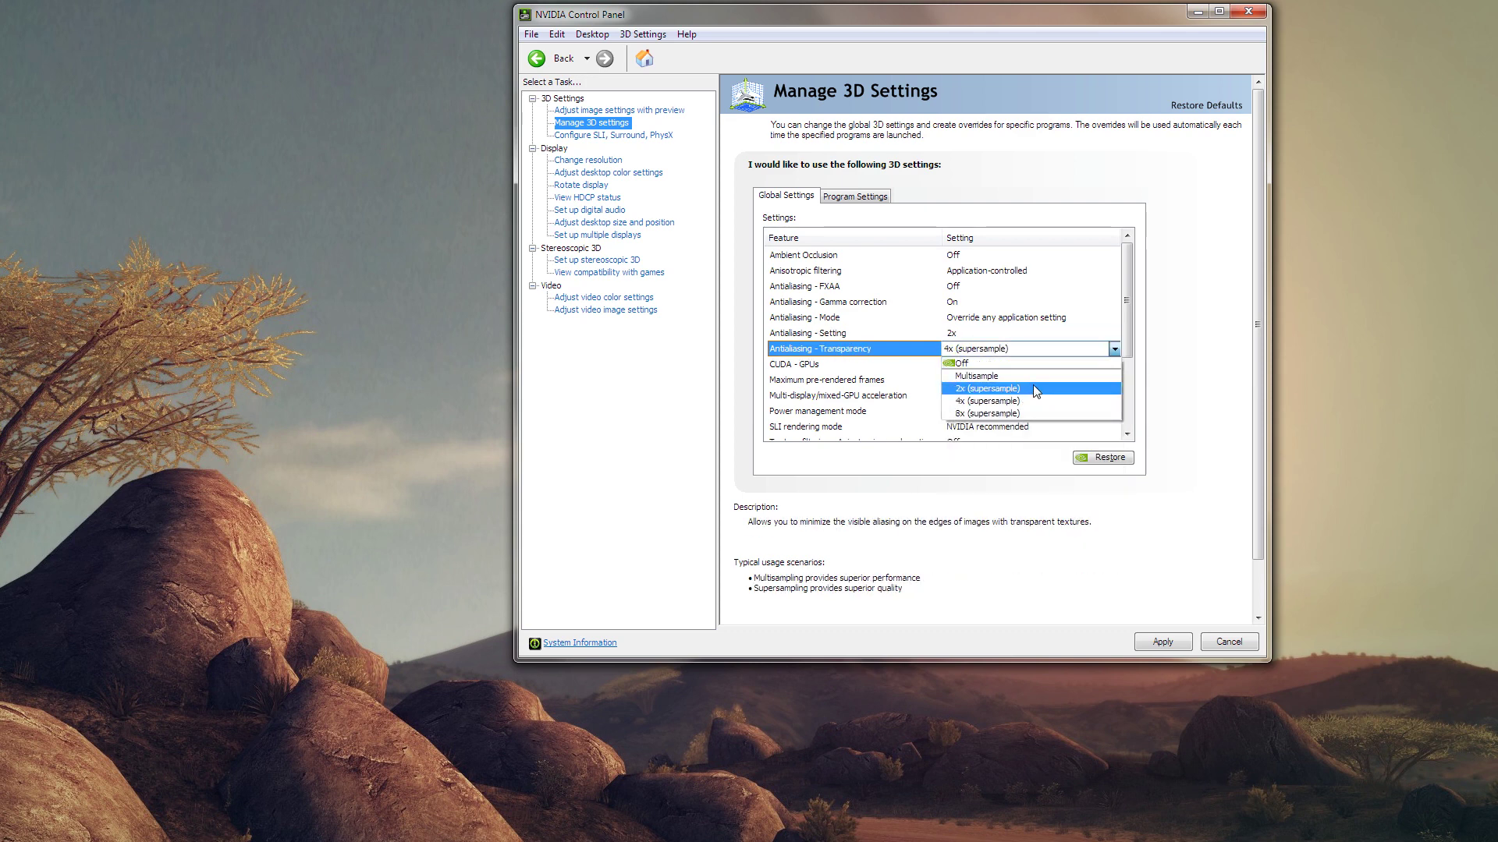
left_click(1080, 398)
left_click(1009, 334)
left_click(1008, 333)
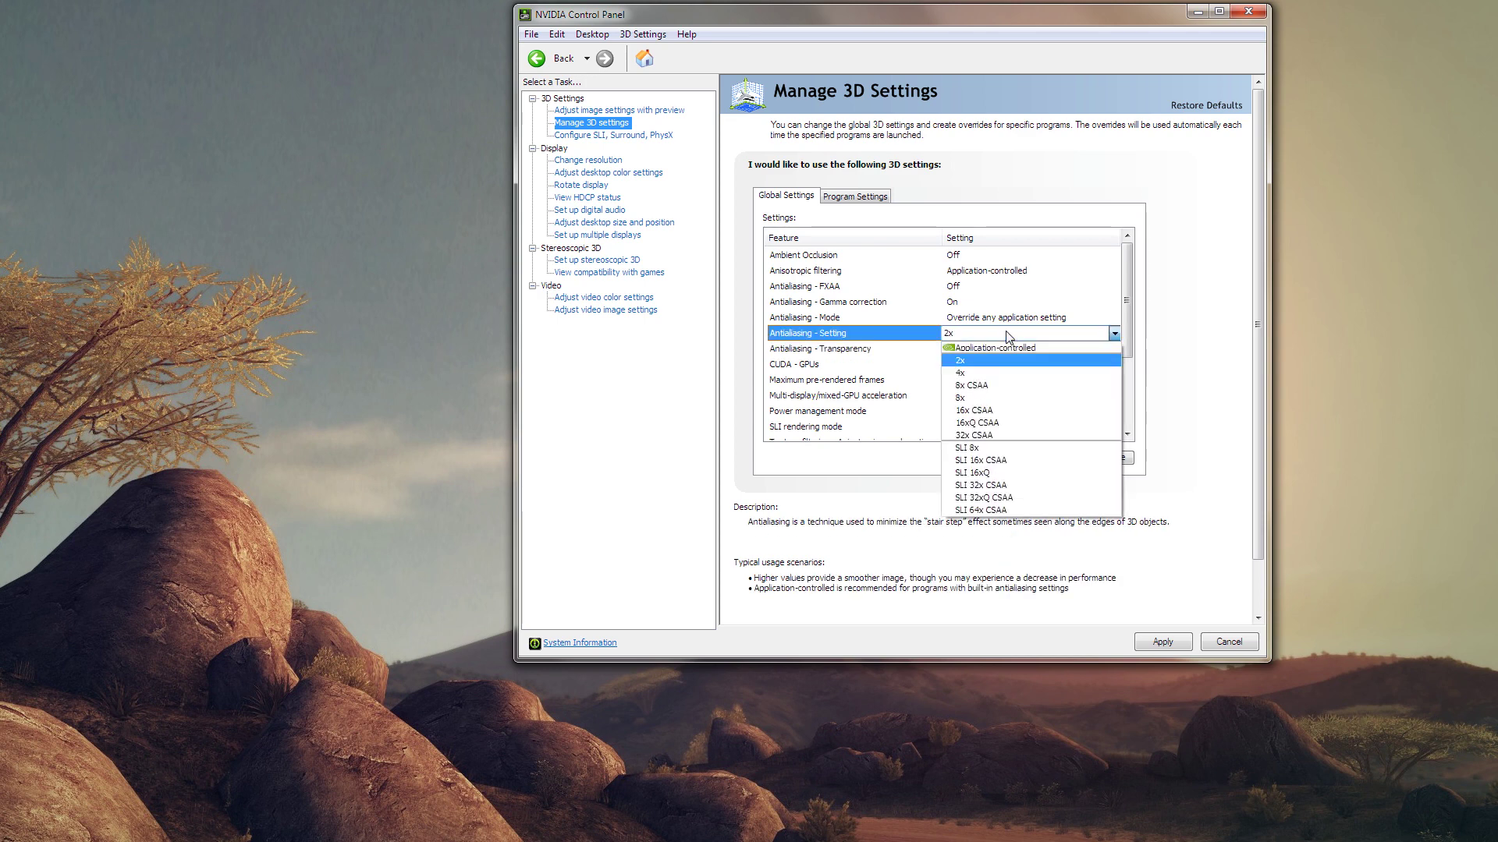
left_click(1012, 362)
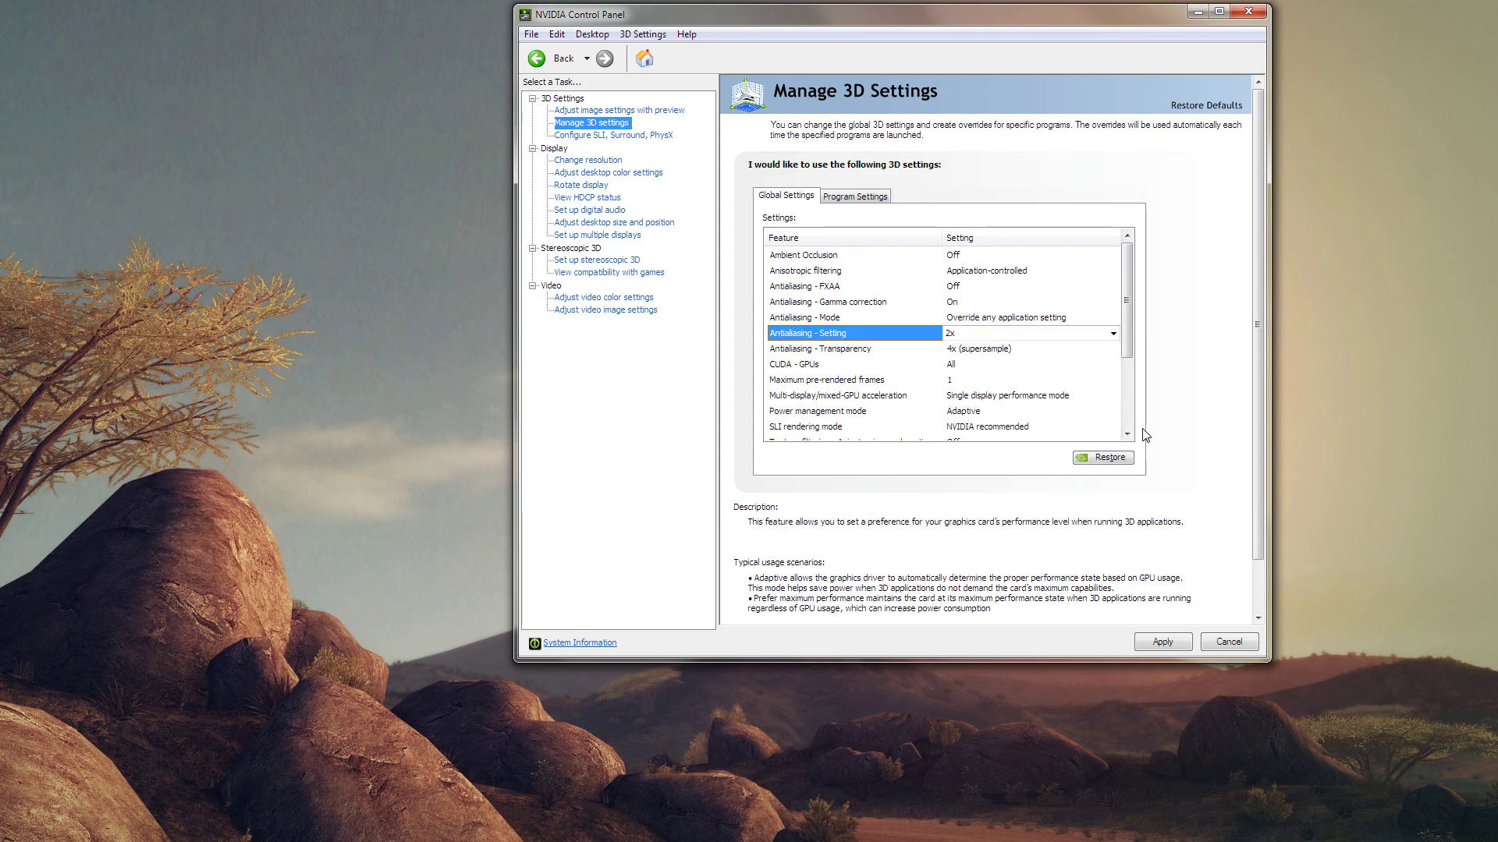
left_click(1054, 357)
left_click(1029, 404)
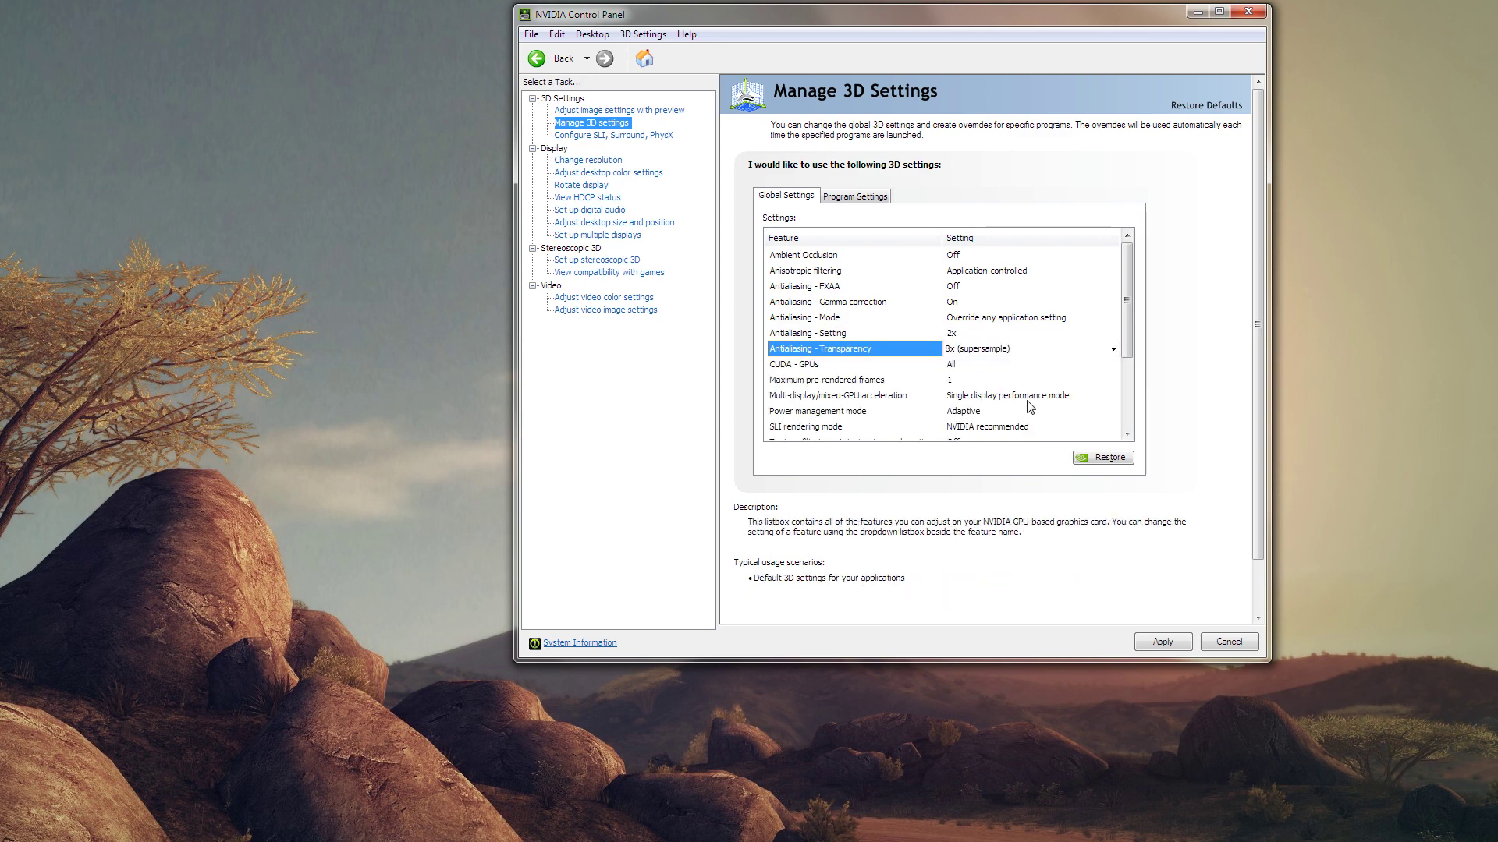